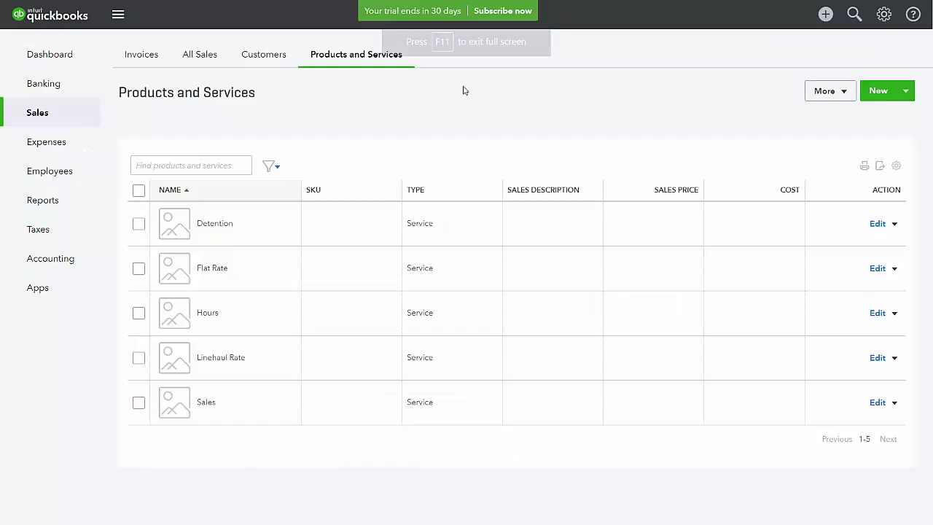
From QuickBooks Products and services, edit the Detention service and save it with Freight Expenses as expense account.
{"action": "left_click", "coordinate": [883, 14]}
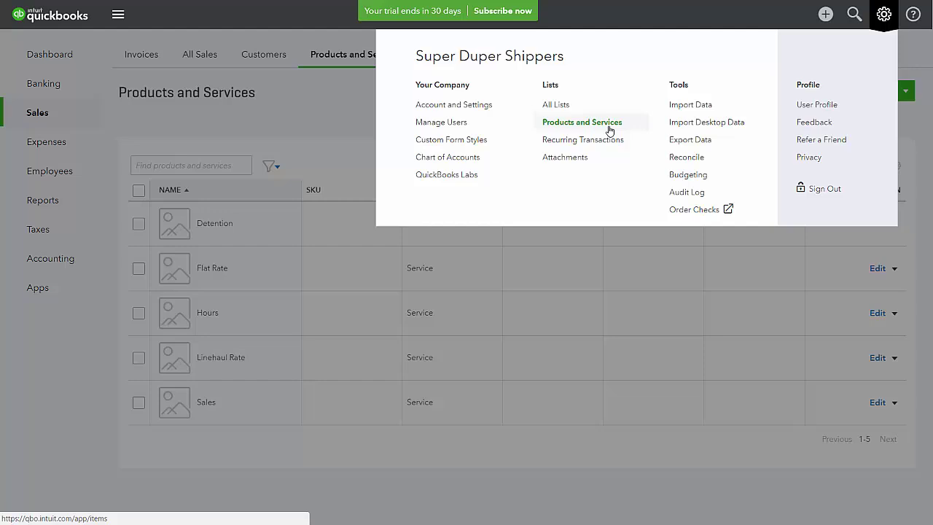
{"action": "left_click", "coordinate": [610, 130]}
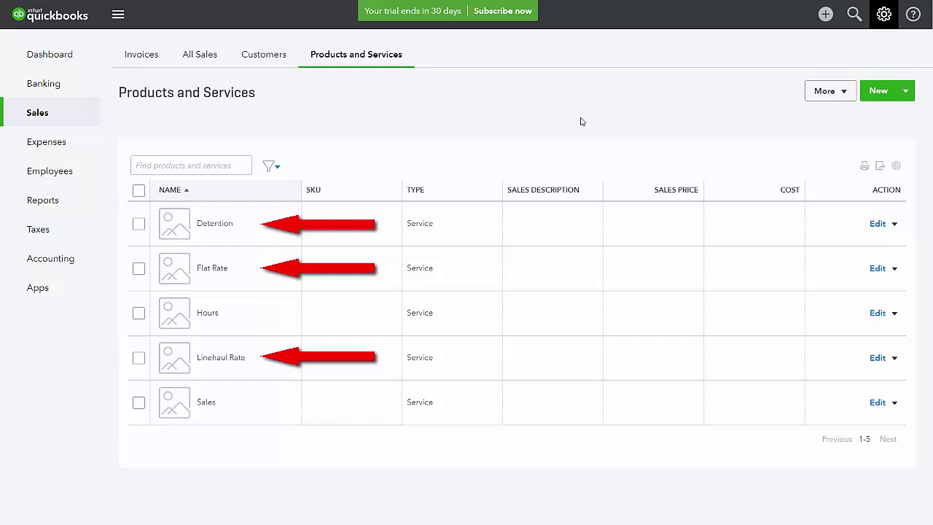
{"action": "left_click", "coordinate": [876, 224]}
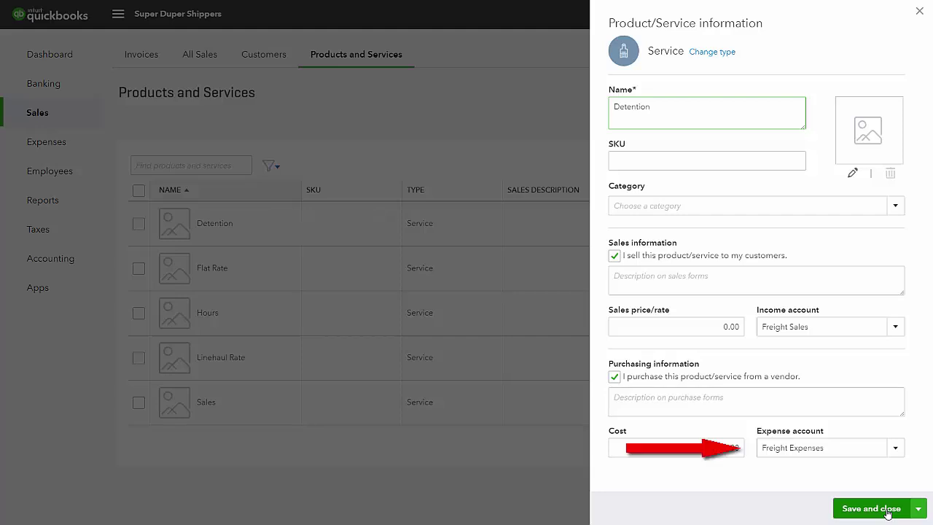
{"action": "left_click", "coordinate": [887, 512]}
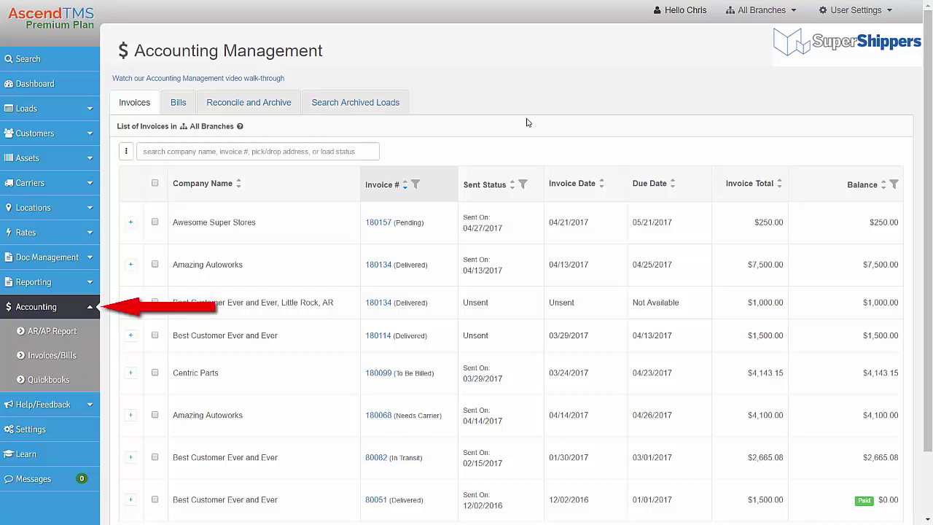
Open AscendTMS's Quickbooks settings under Accounting with the Quickbooks Online option selected.
{"action": "left_click", "coordinate": [47, 380]}
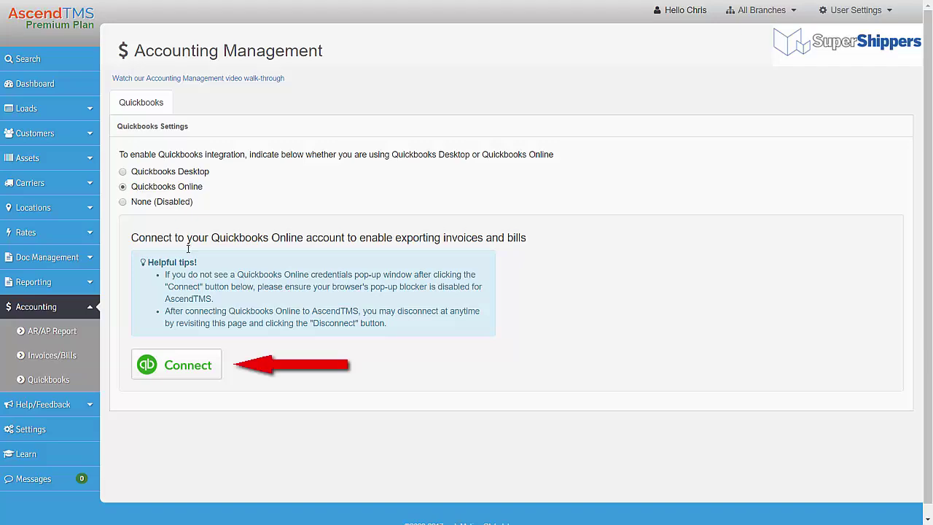
Connect to QuickBooks Online and authorize AscendTMS in the Intuit popup.
{"action": "left_click", "coordinate": [158, 371]}
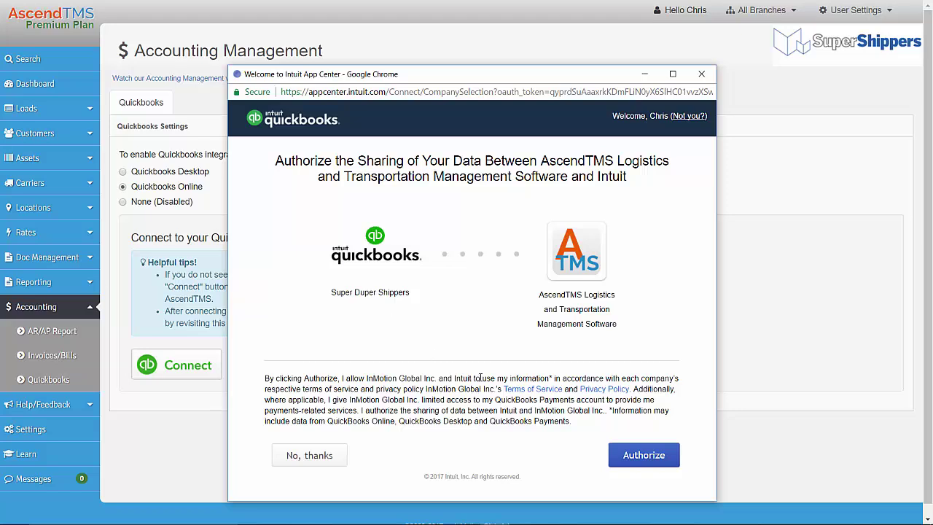
{"action": "left_click", "coordinate": [631, 465]}
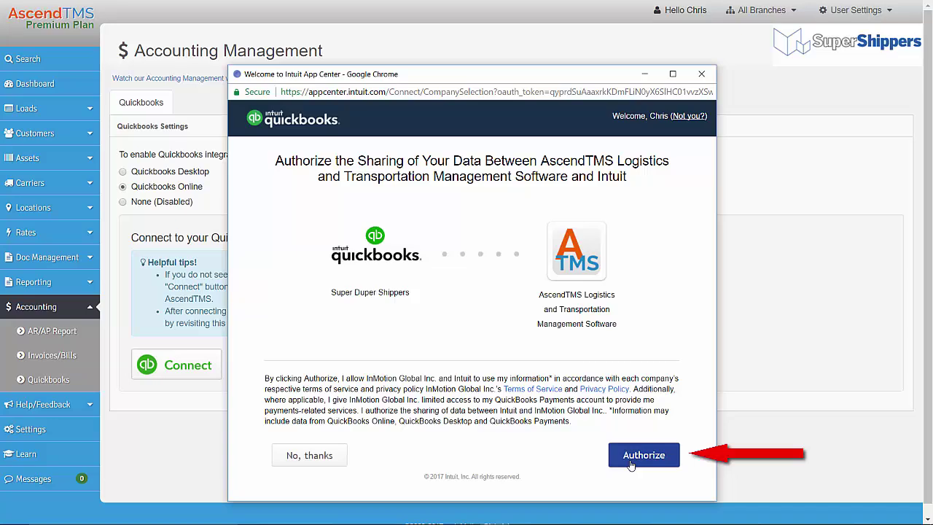
{"action": "left_click", "coordinate": [631, 459]}
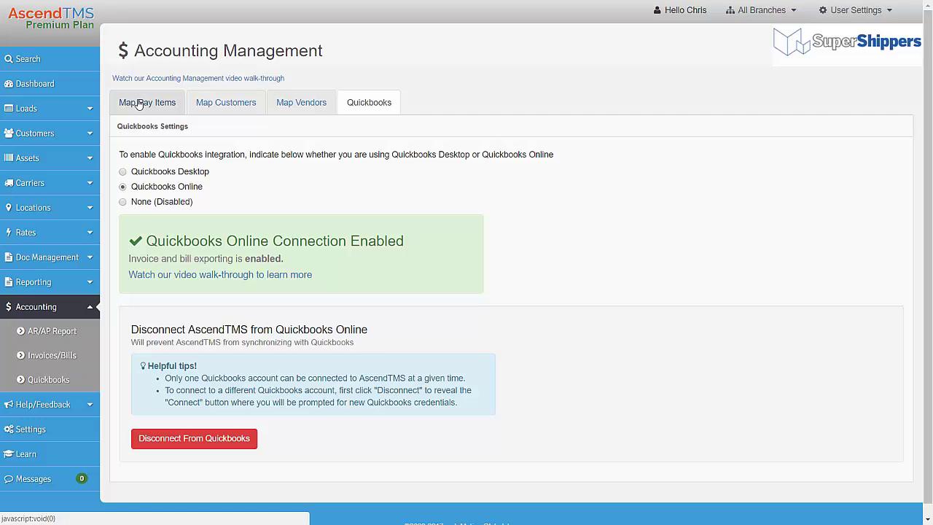
In Map Pay Items, set the Detention row's QBO item to Detention, then return to Invoices/Bills.
{"action": "left_click", "coordinate": [139, 102]}
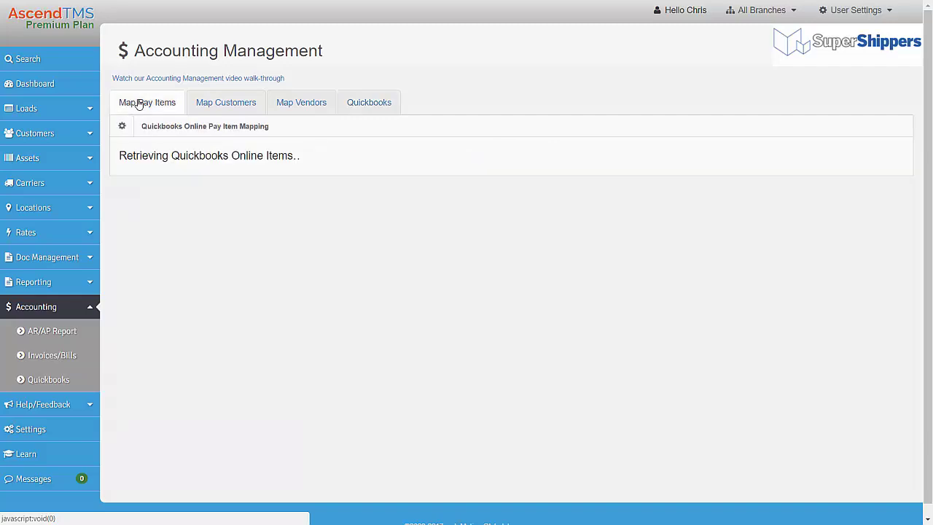
{"action": "scroll", "coordinate": [171, 352], "scroll_direction": "down", "scroll_amount": 3}
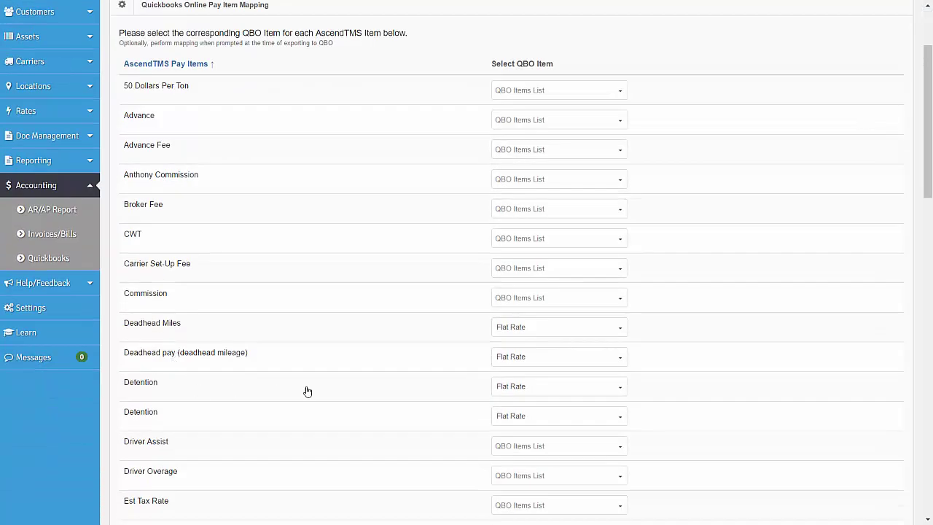
{"action": "left_click", "coordinate": [501, 386]}
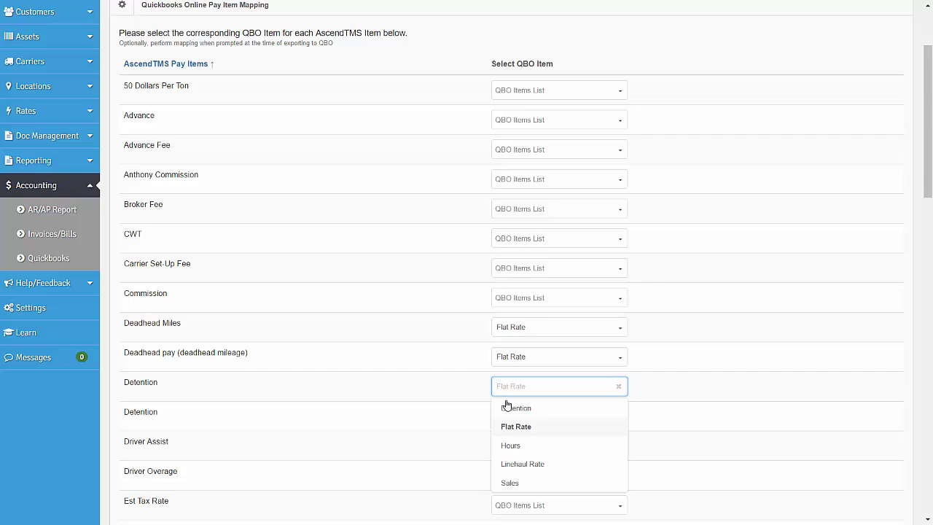
{"action": "left_click", "coordinate": [508, 408]}
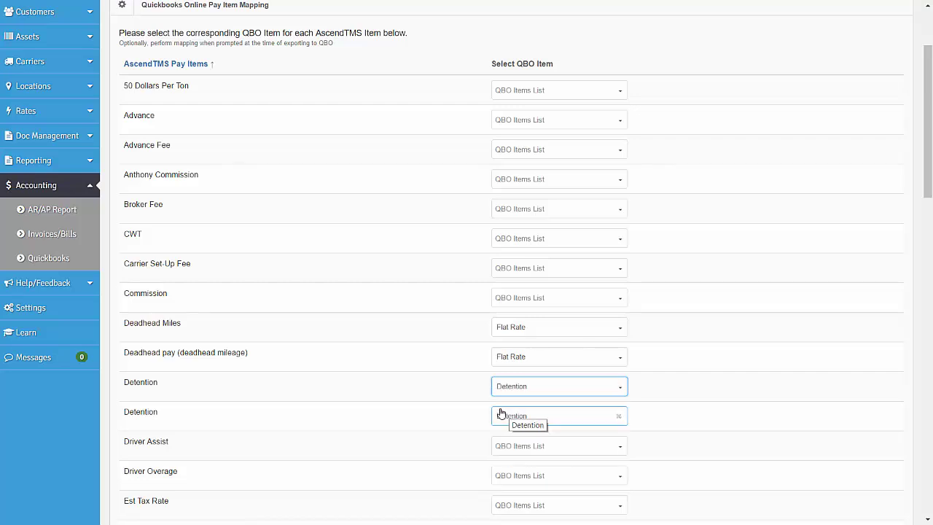
{"action": "scroll", "coordinate": [350, 409], "scroll_direction": "down", "scroll_amount": 5}
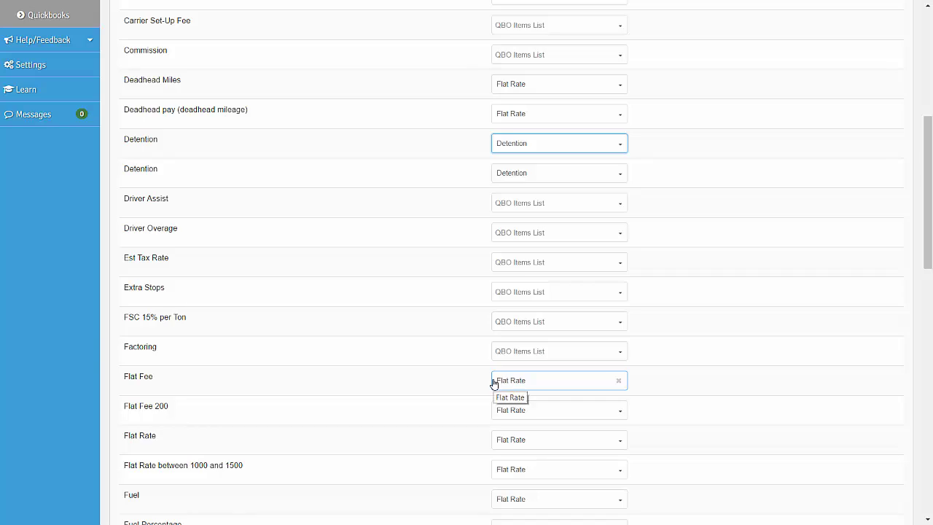
{"action": "scroll", "coordinate": [416, 405], "scroll_direction": "up", "scroll_amount": 4}
{"action": "scroll", "coordinate": [415, 404], "scroll_direction": "up", "scroll_amount": 4}
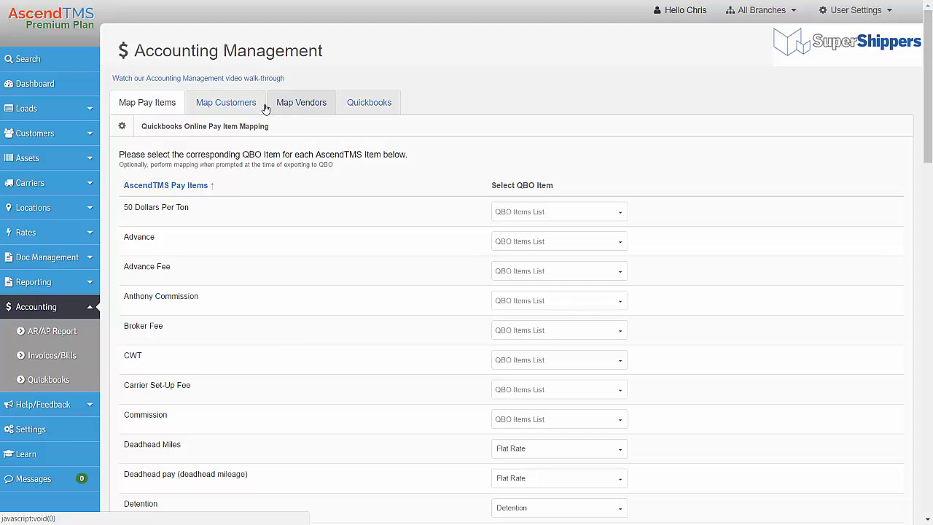
{"action": "left_click", "coordinate": [51, 357]}
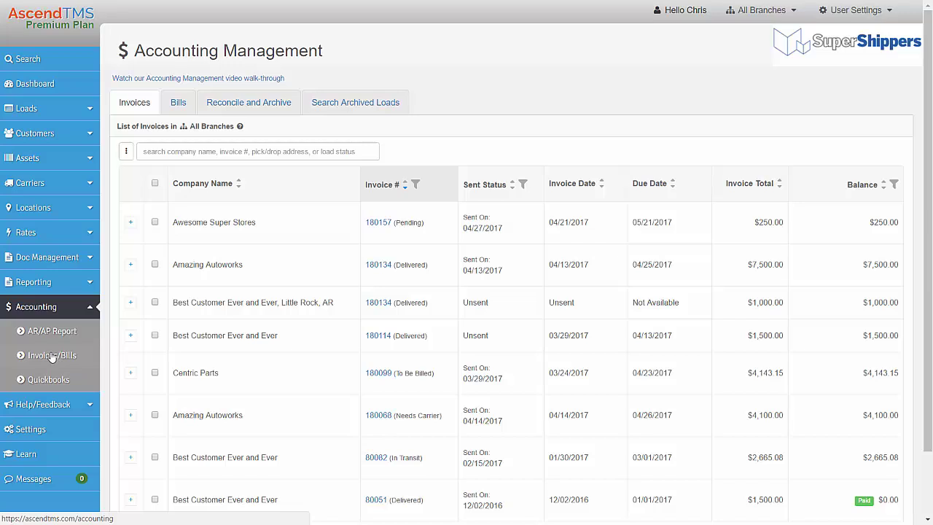
Select the Awesome Super Stores invoice and run Export Invoice to QB.
{"action": "left_click", "coordinate": [215, 234]}
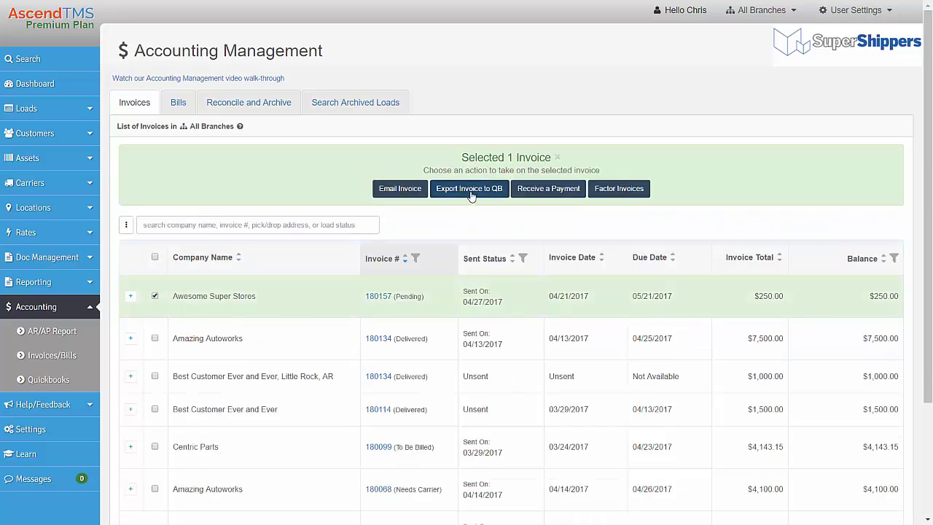
{"action": "left_click", "coordinate": [470, 189]}
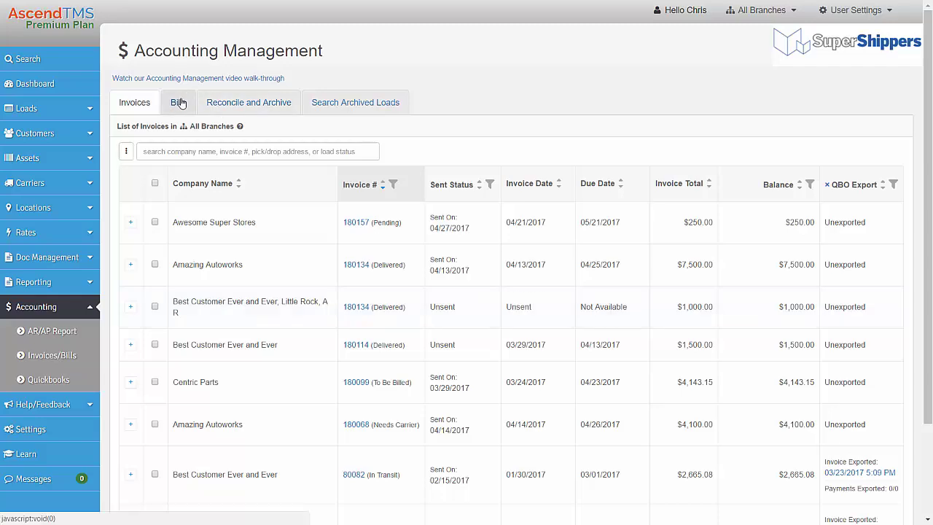
On the Bills tab, expand Super Logistics and export its load 180157 bill to QB.
{"action": "left_click", "coordinate": [181, 106]}
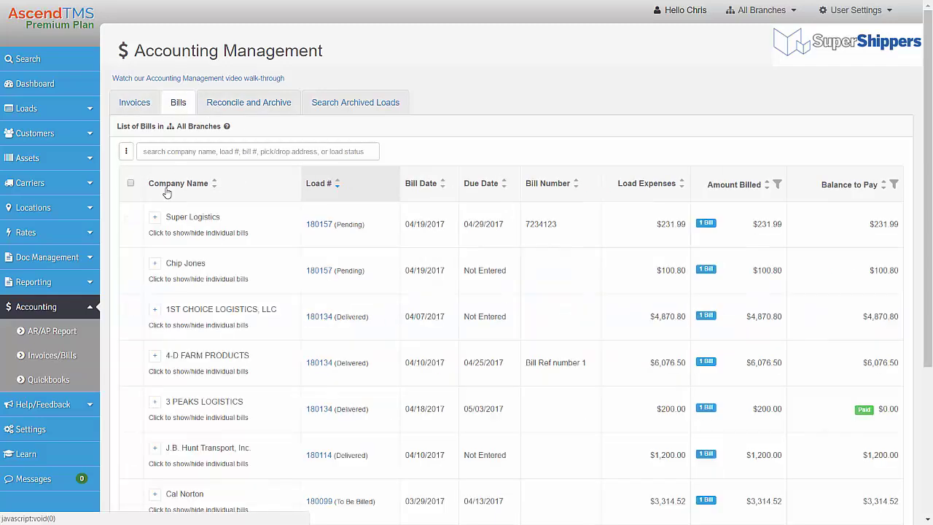
{"action": "left_click", "coordinate": [154, 219]}
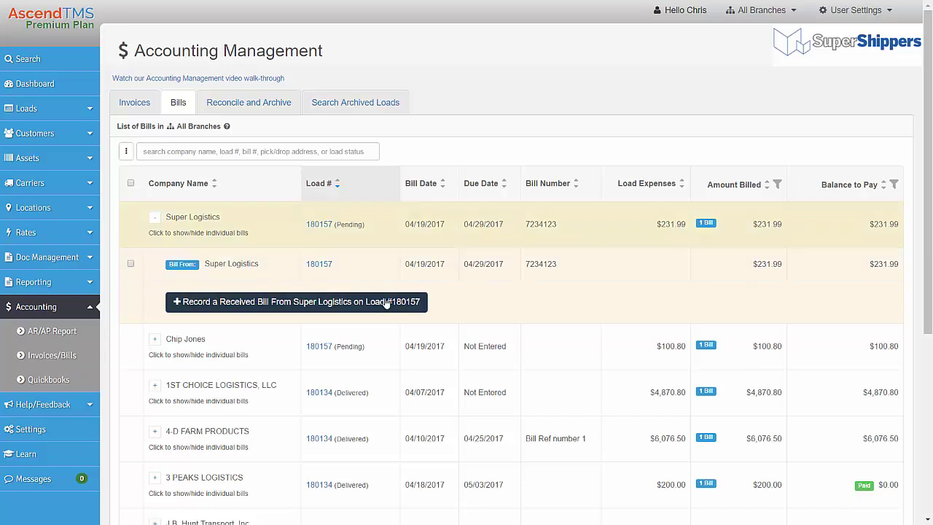
{"action": "left_click", "coordinate": [131, 264]}
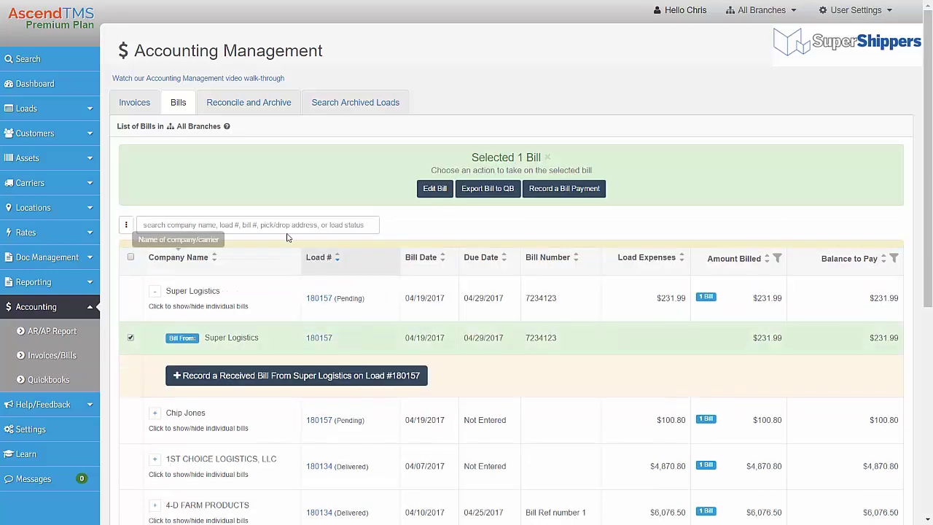
{"action": "left_click", "coordinate": [484, 188]}
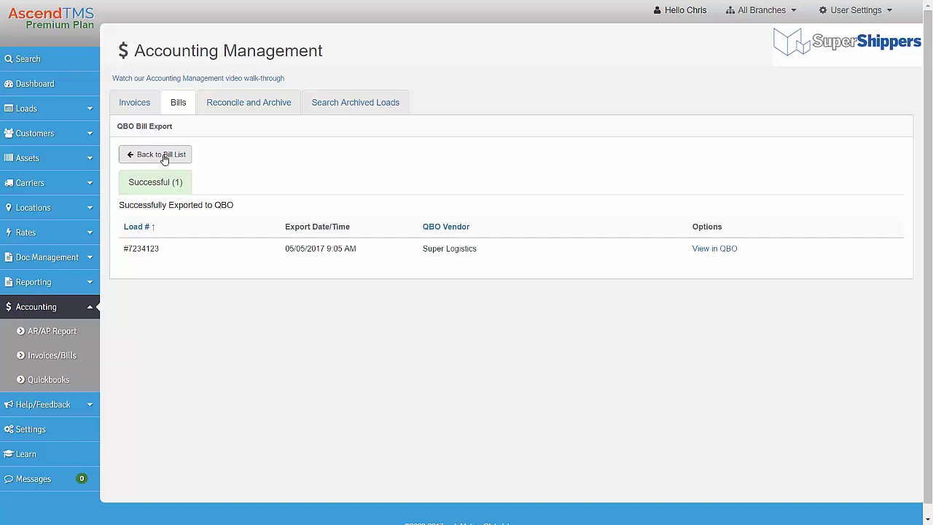
Switch back to the Invoices tab of Accounting Management.
{"action": "left_click", "coordinate": [142, 106]}
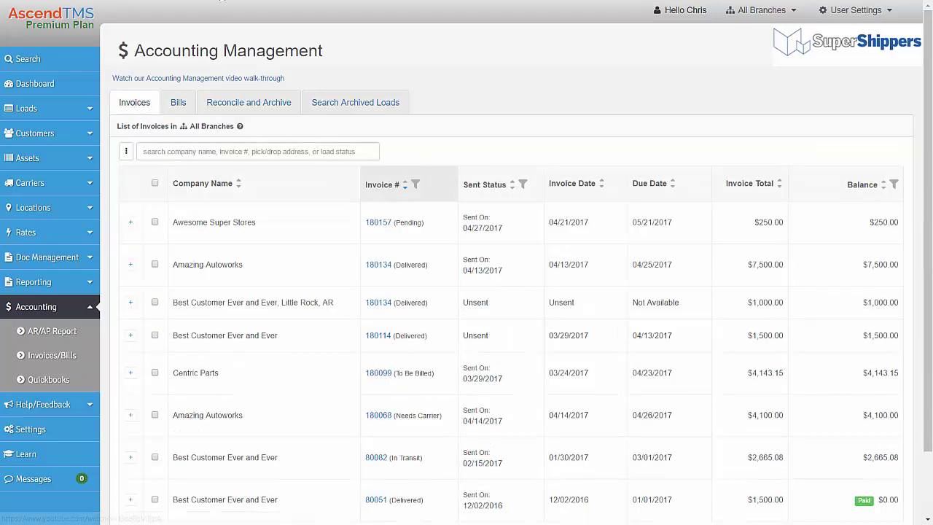